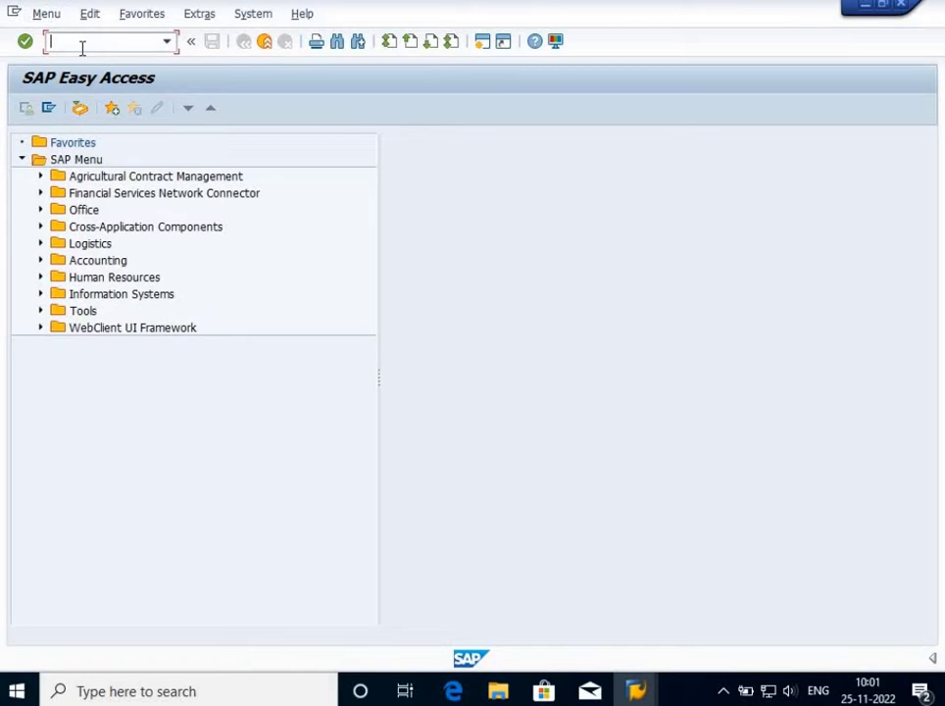
- Run SPRO and execute Define company under Enterprise Structure > Definition > Financial Accounting
text(spro)
key(Return)
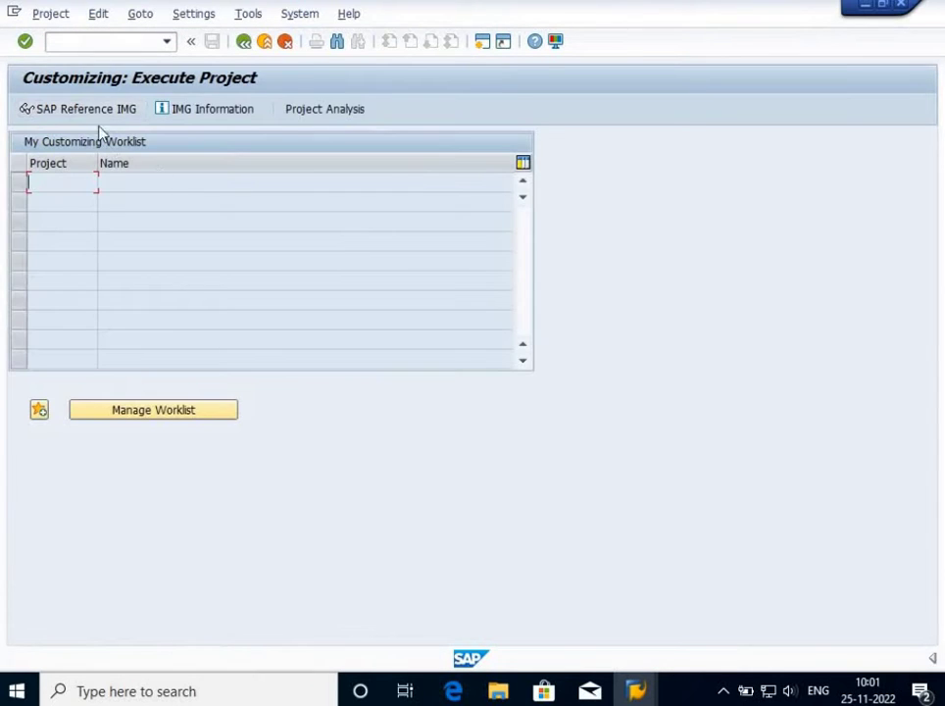
click(95, 113)
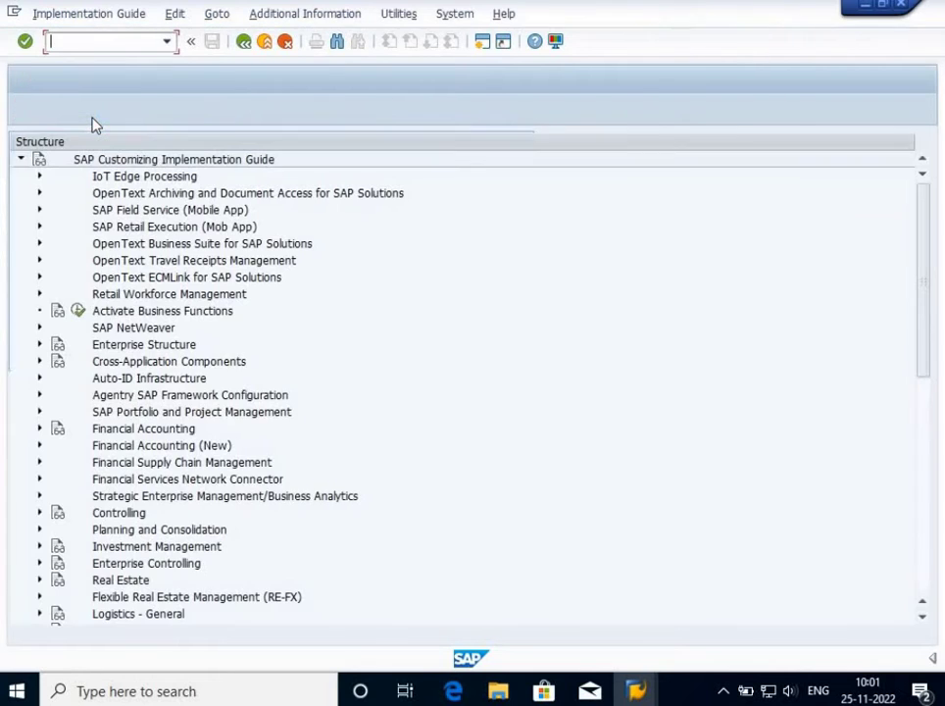
click(39, 345)
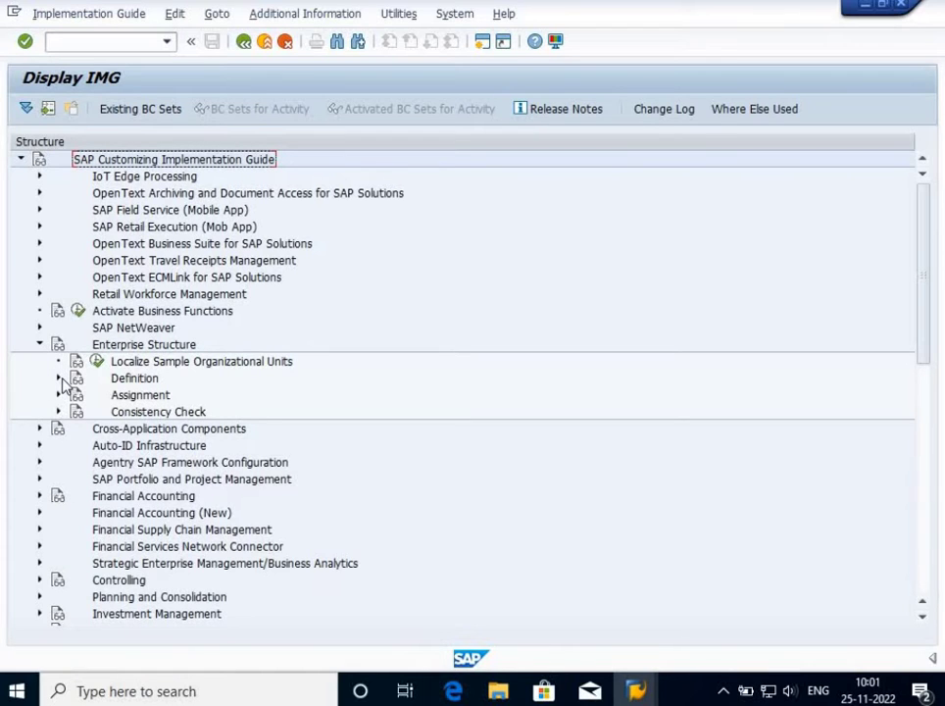
click(59, 379)
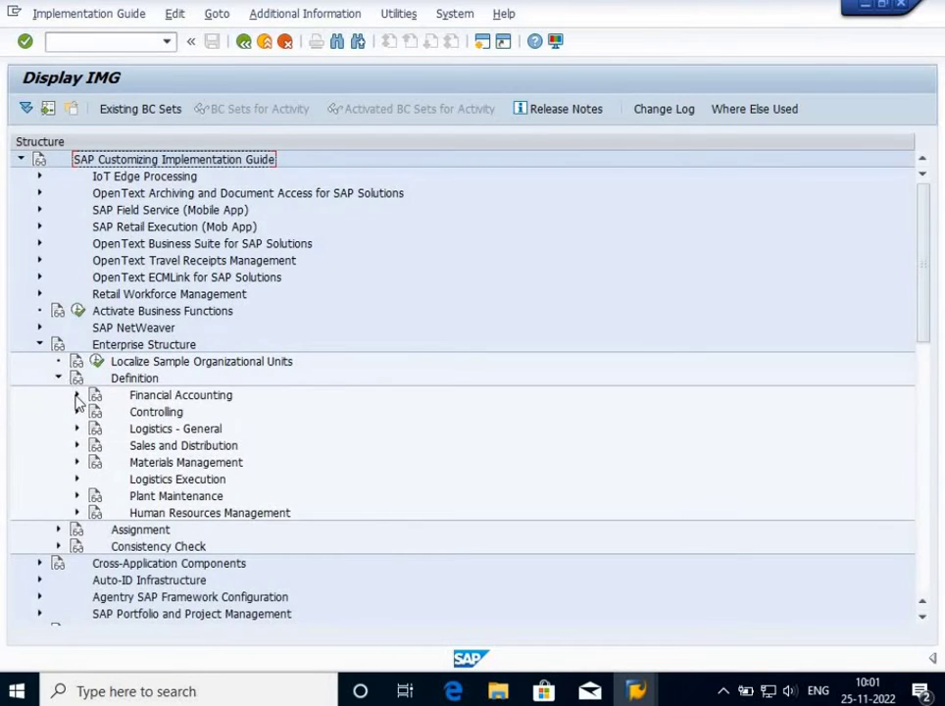
click(77, 396)
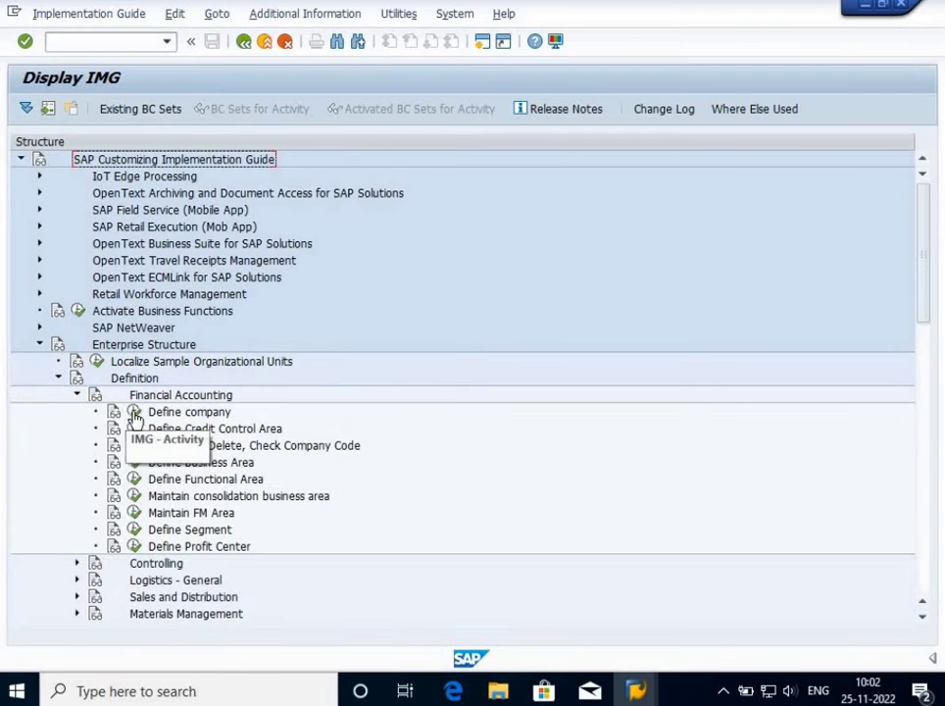
click(135, 412)
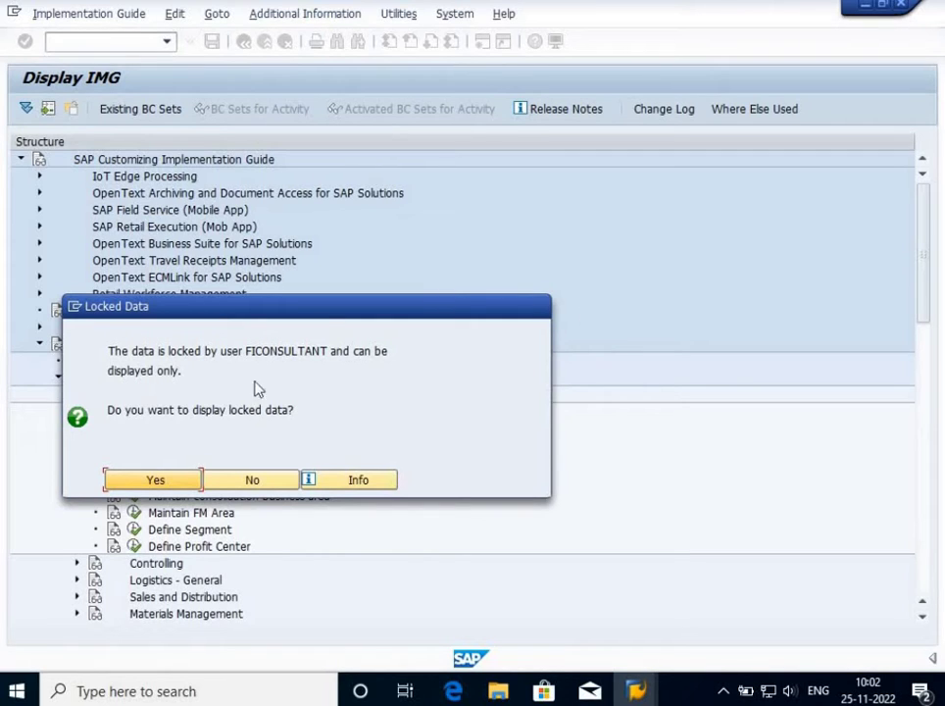
- Accept the locked-data prompt to view the Internal trading partners list read-only
click(164, 481)
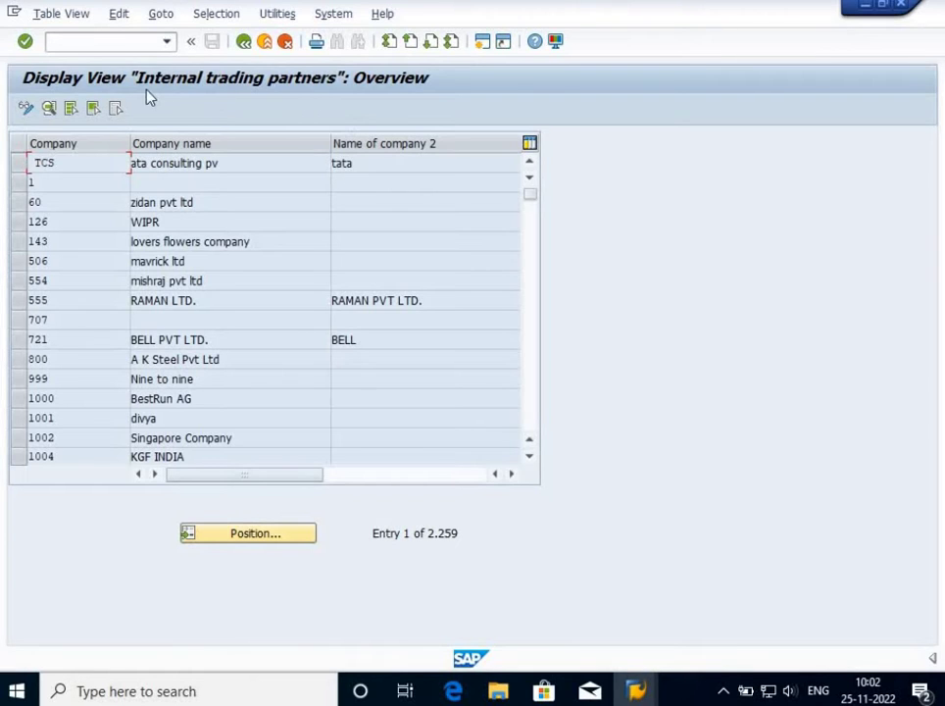
click(91, 42)
- Open SM12 and list lock entries for all users with user name '*'
text(/nsm12)
key(Return)
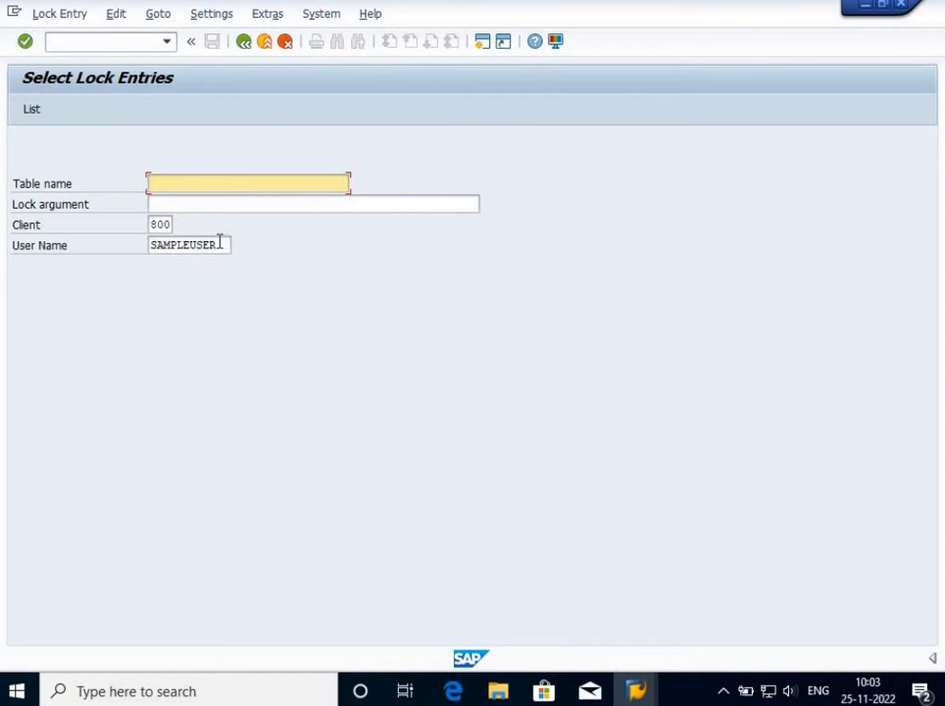
drag(220, 244, 75, 257)
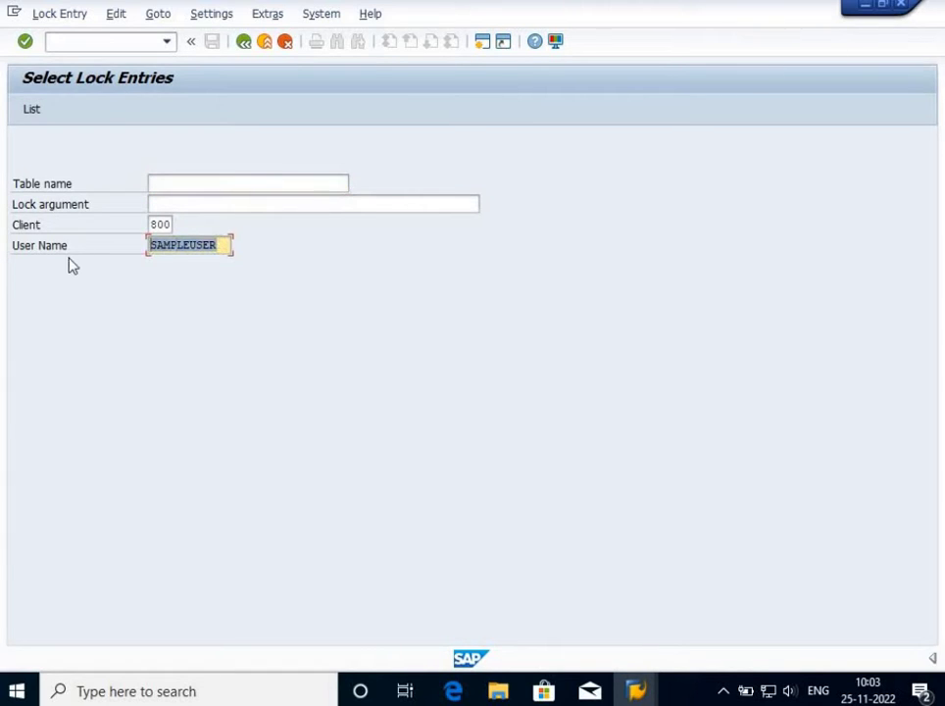
text(*)
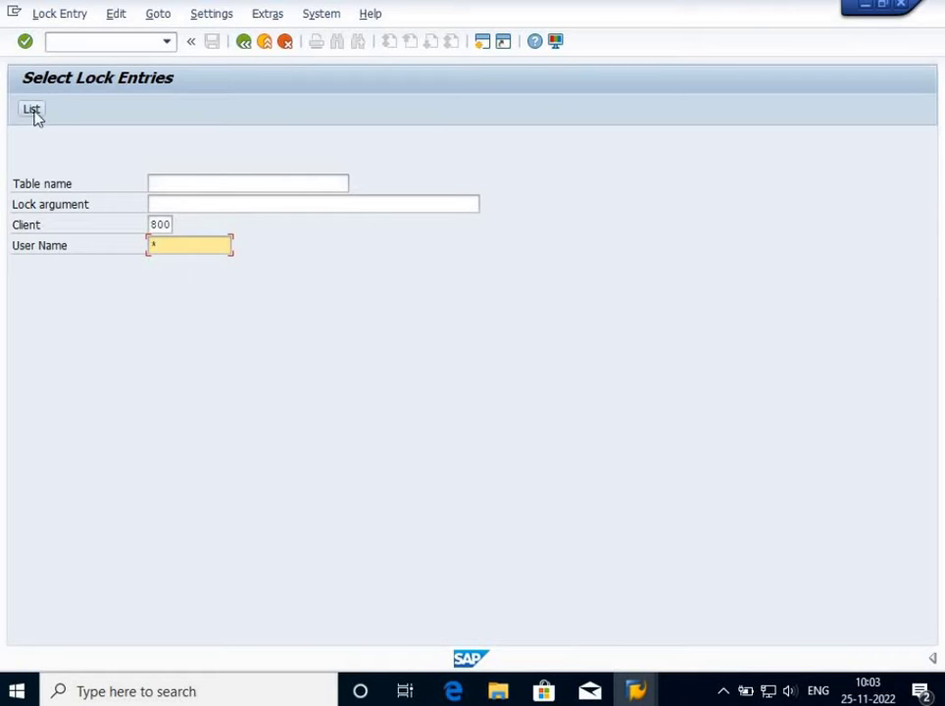
click(35, 114)
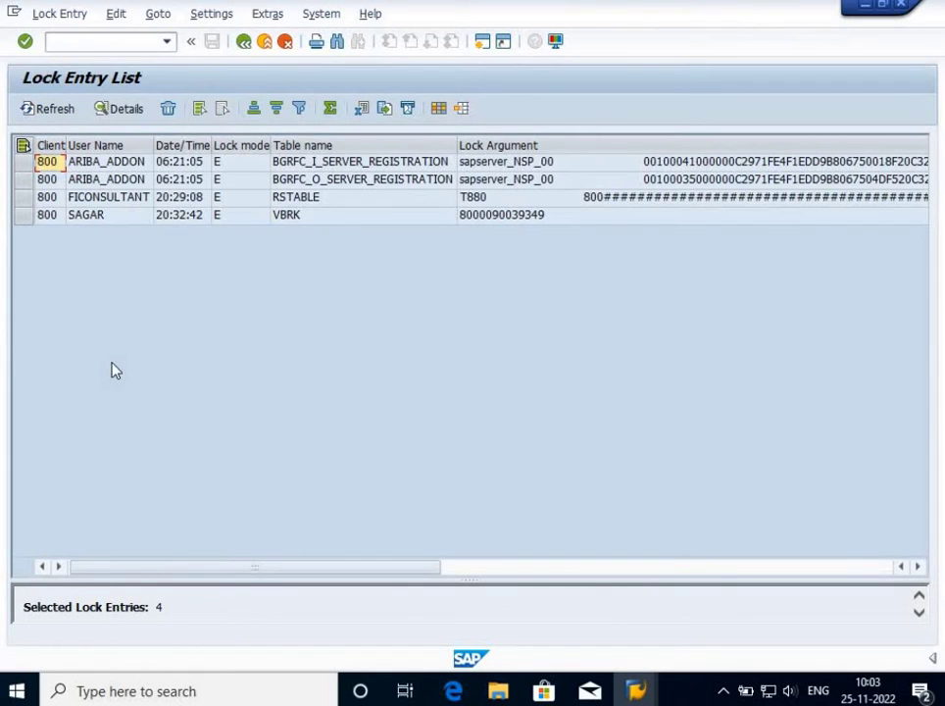
- Select all four lock entries, including RSTABLE on T880, and delete them
click(201, 108)
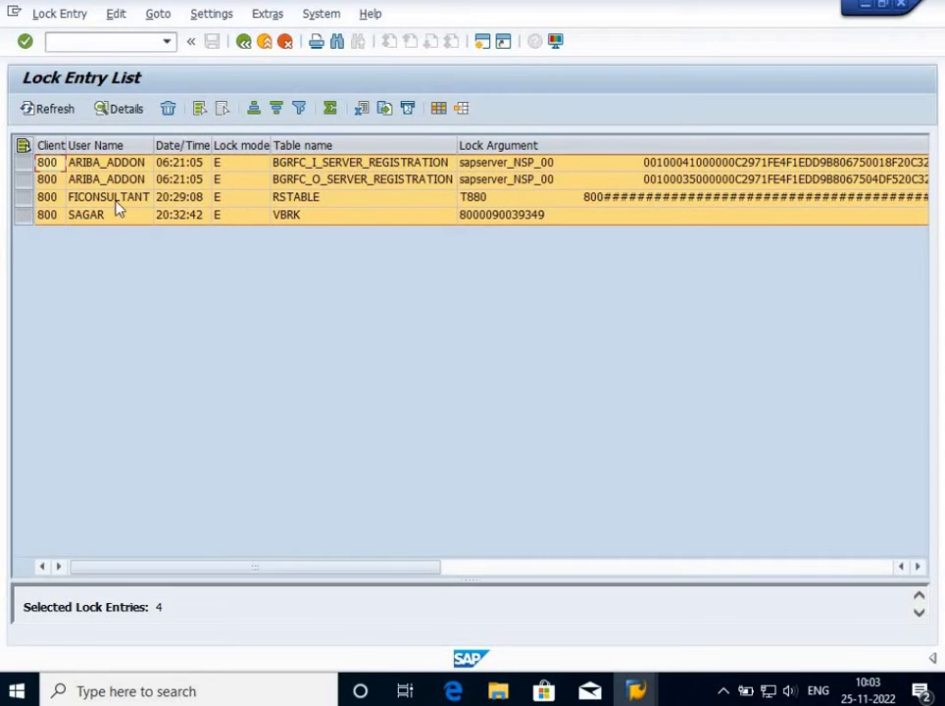
click(222, 108)
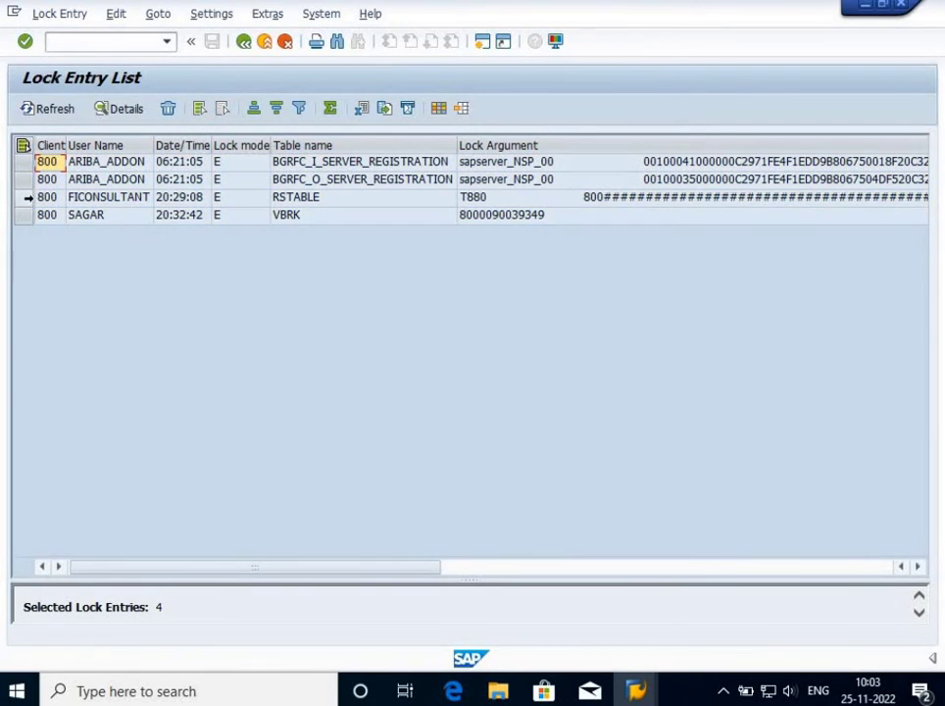
click(24, 198)
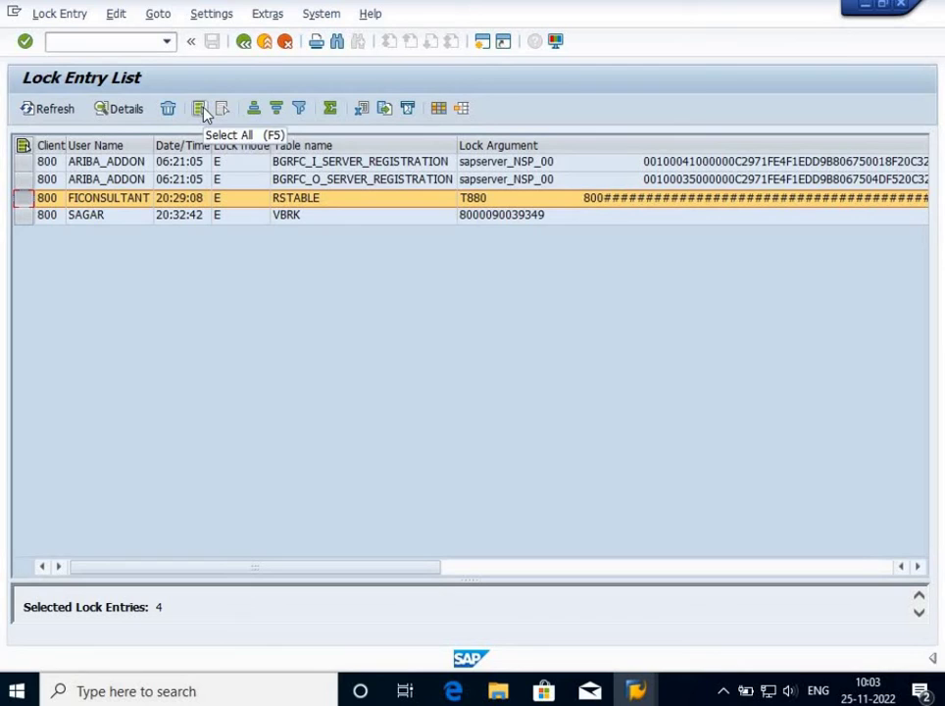
click(201, 110)
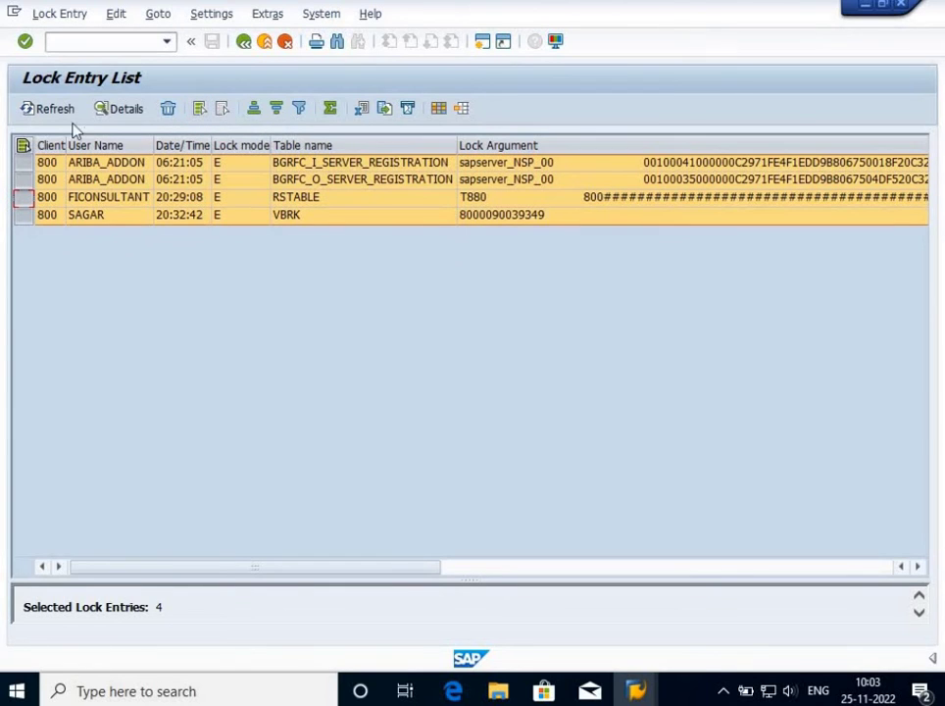
click(168, 109)
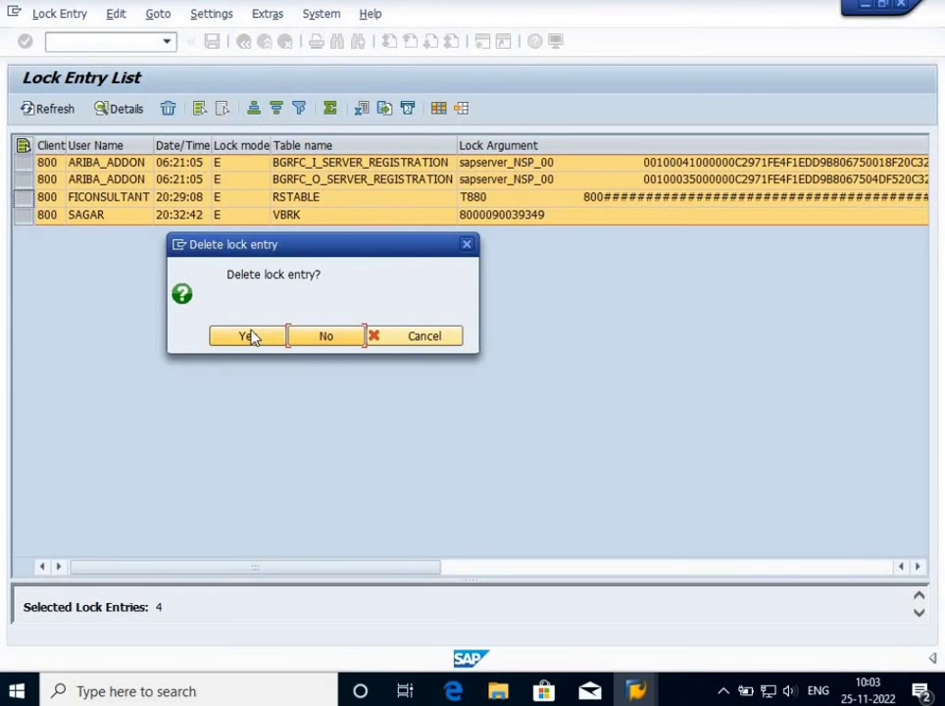
click(250, 336)
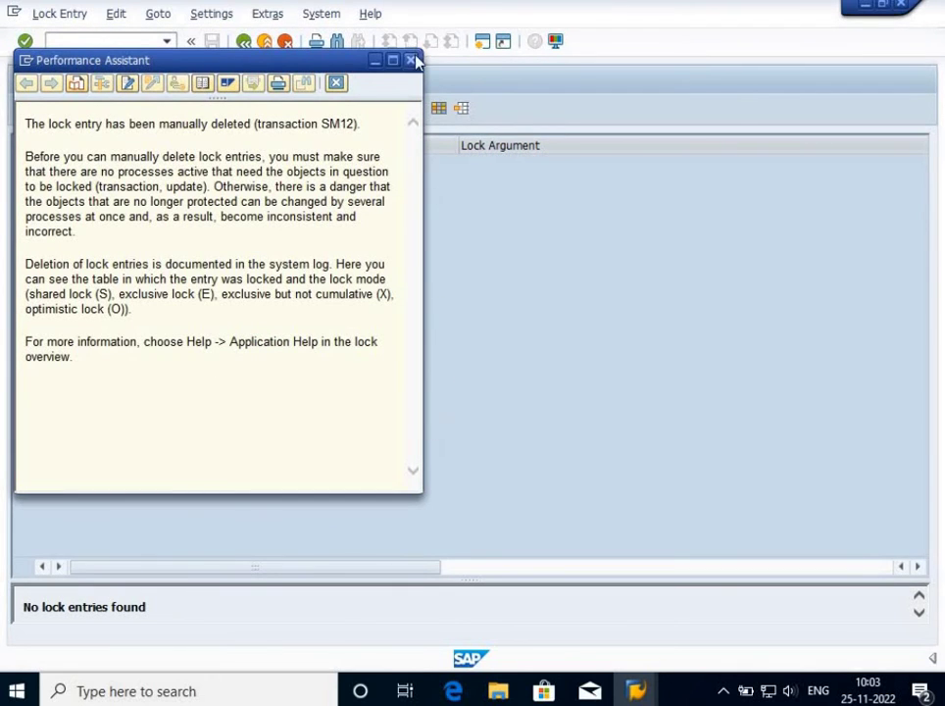
click(87, 45)
- Rerun /nSPRO and execute Define company under Financial Accounting, now in change mode
text(/nspro)
key(Return)
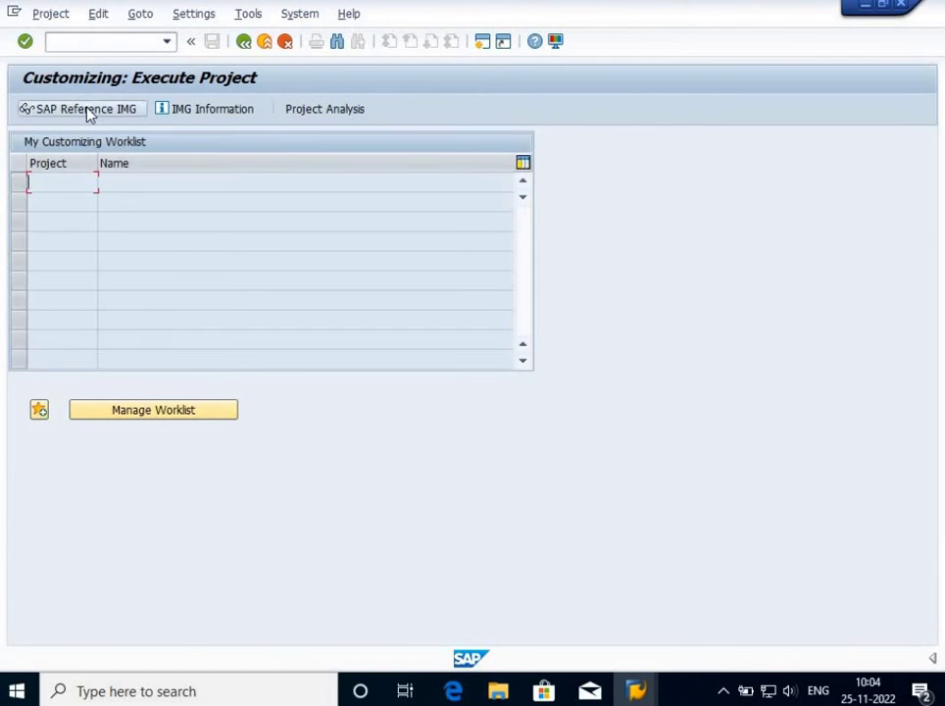
click(87, 113)
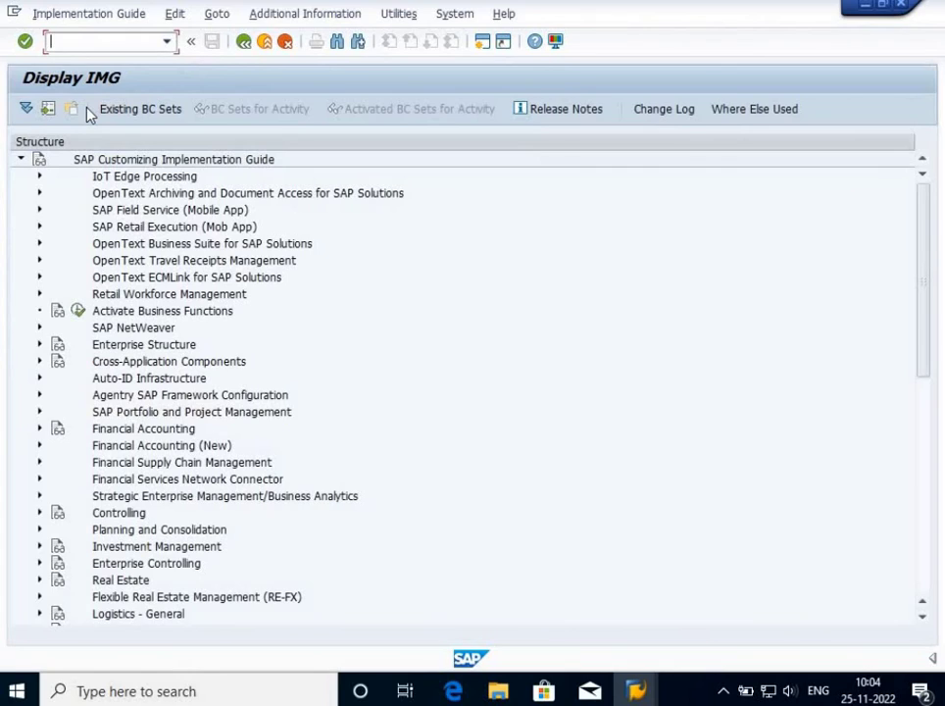
click(39, 343)
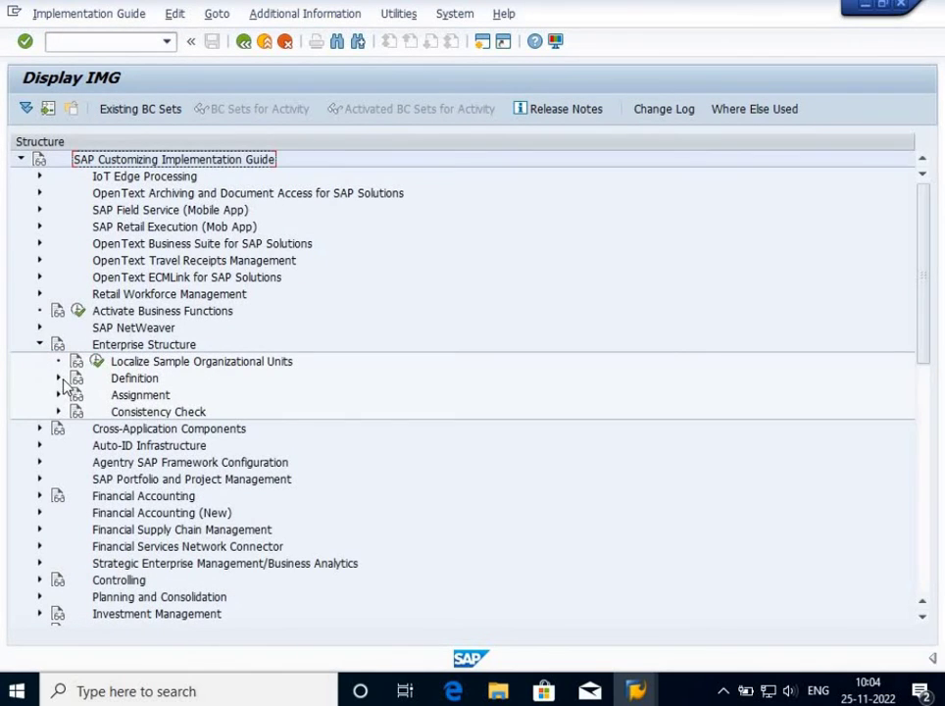
click(58, 378)
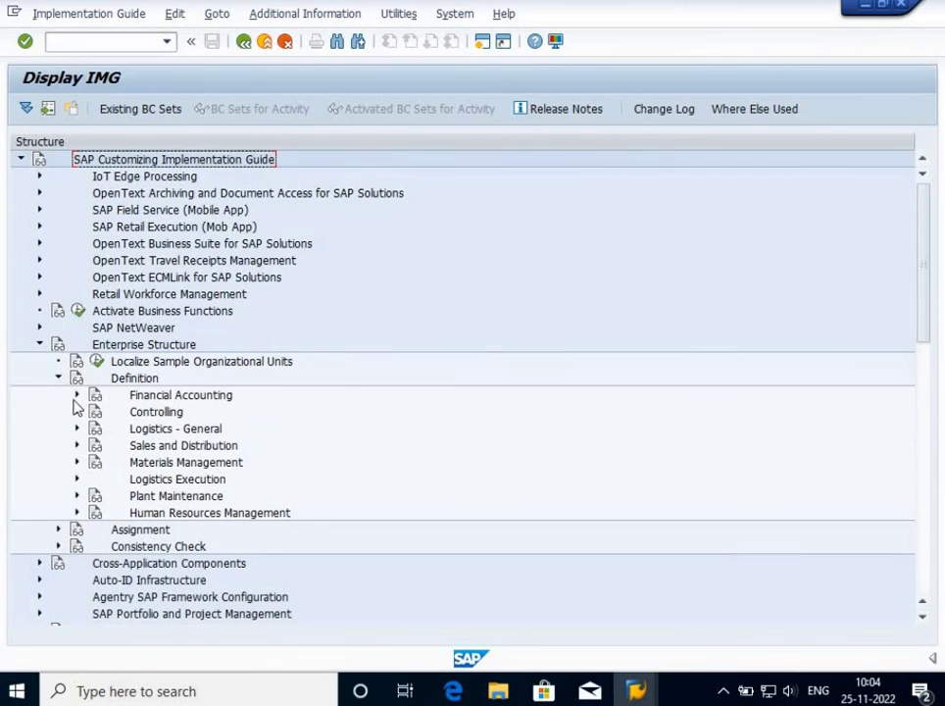
click(78, 395)
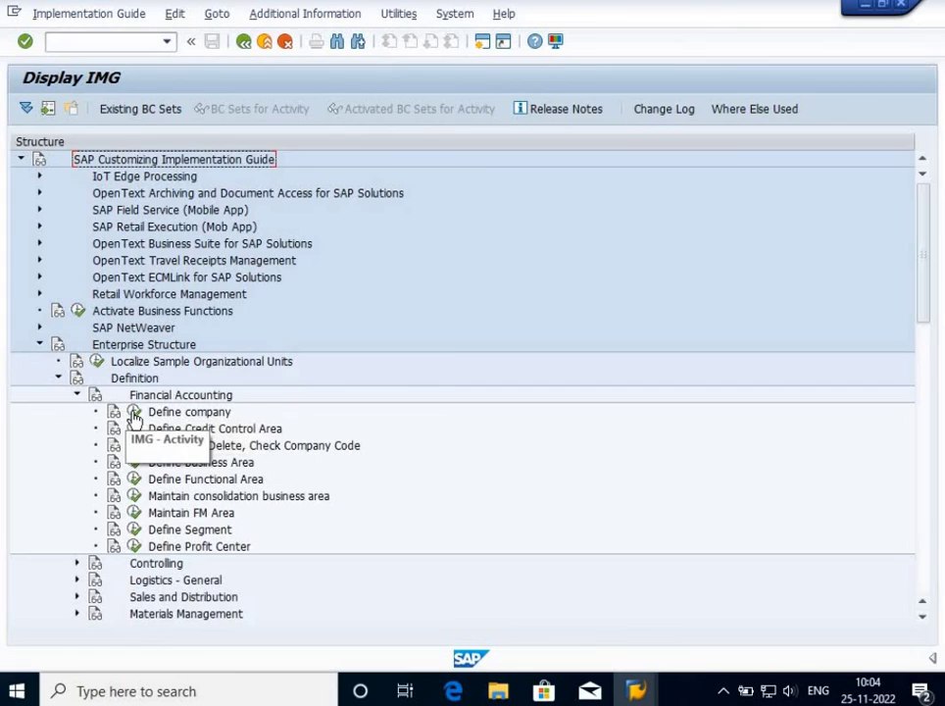
click(134, 412)
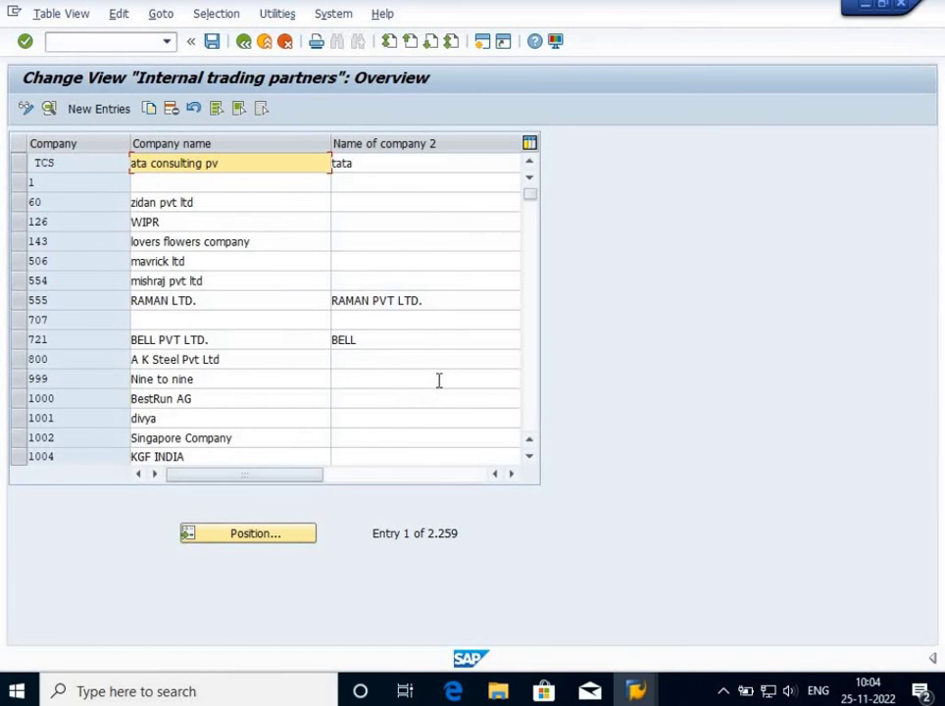
- Use New Entries on the Change View toolbar to get a blank company form
click(98, 114)
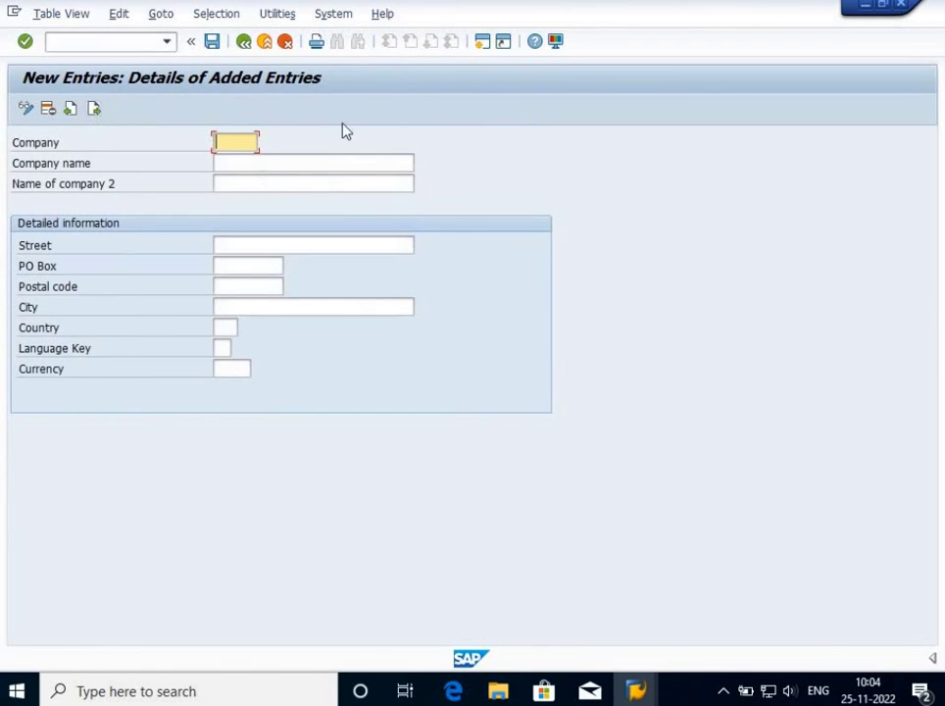